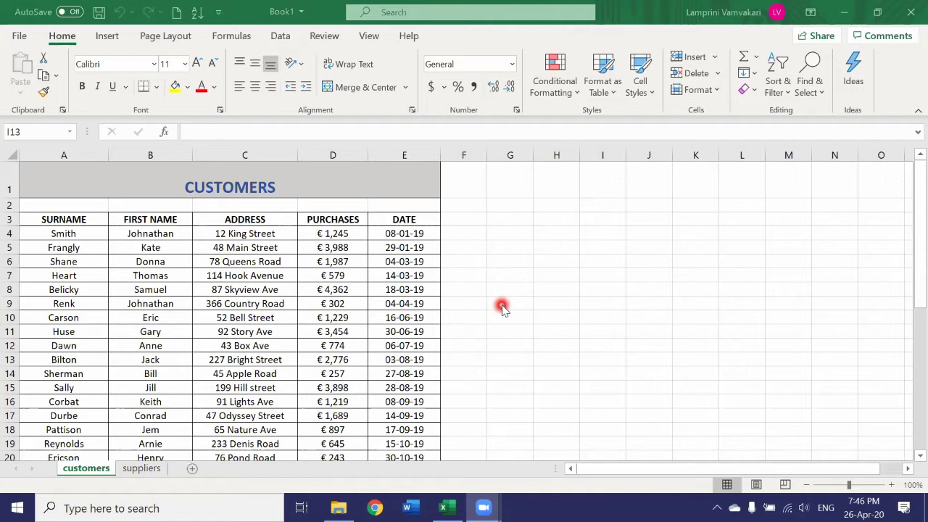
- Find all cells on the customers sheet containing the customer surname that is held in A24
{"action": "key", "text": "ctrl+f"}
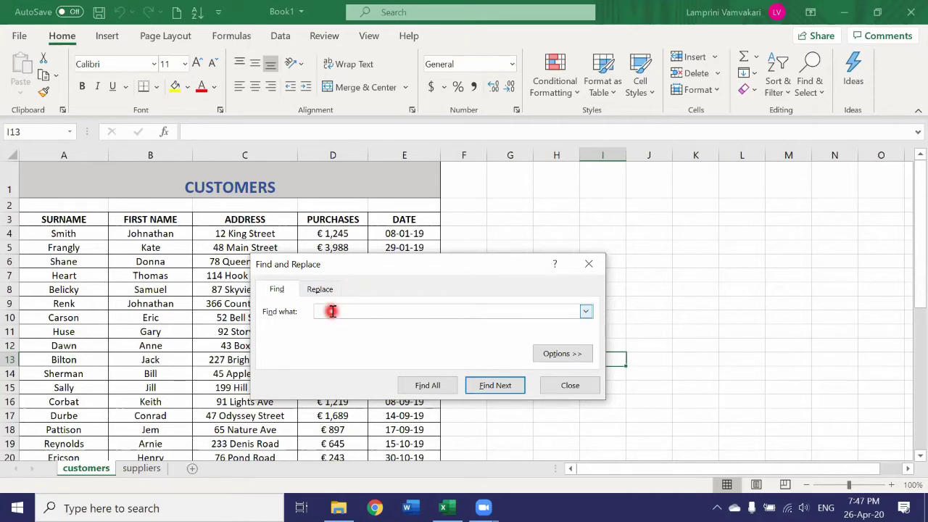
{"action": "type", "text": "Lakes"}
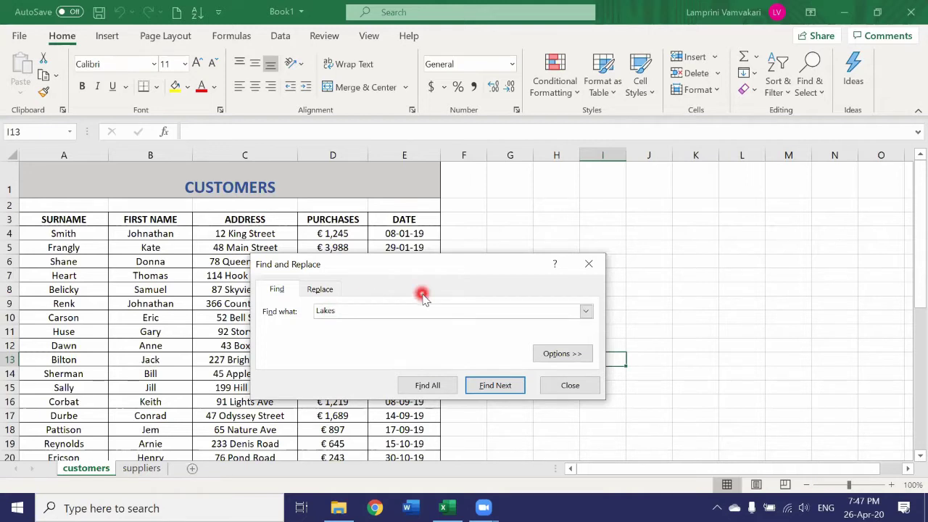
{"action": "left_click", "coordinate": [439, 387]}
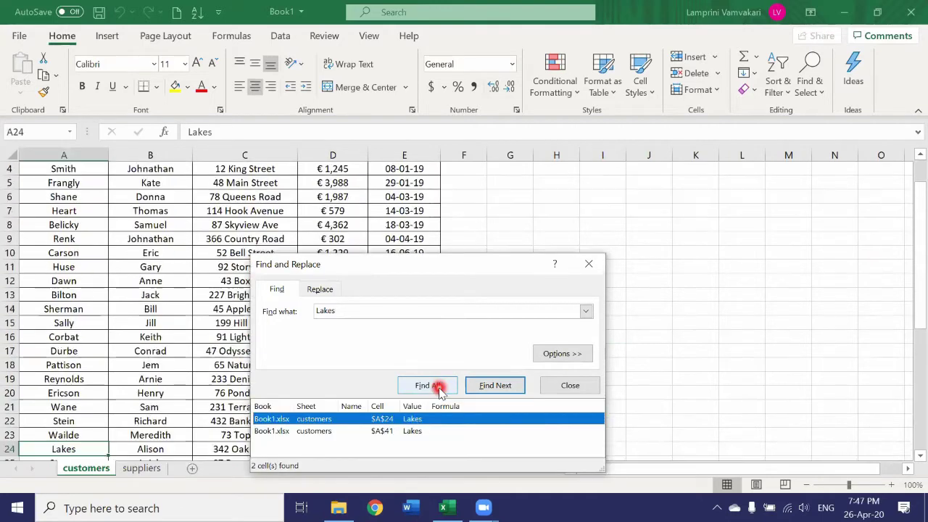
- Go back and forth between the matches in A24 and A41, and close the Find and Replace dialog
{"action": "left_click", "coordinate": [349, 422]}
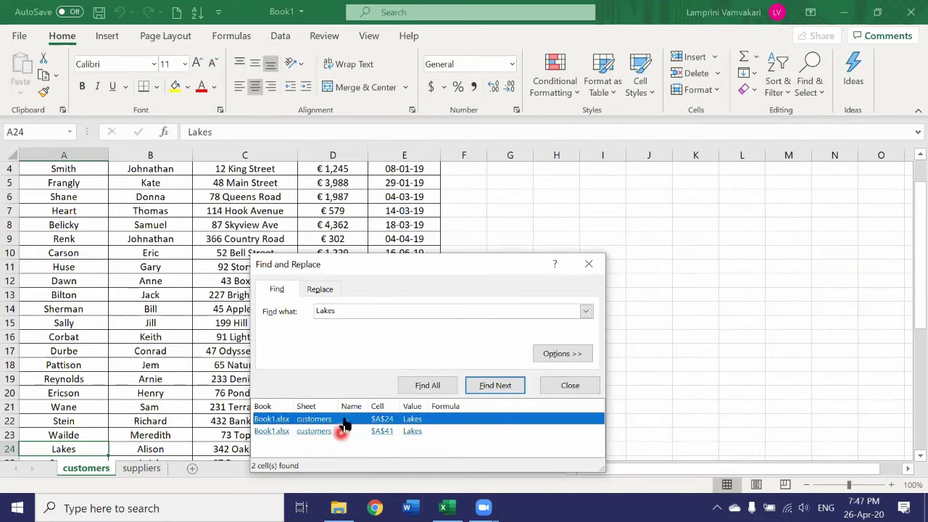
{"action": "left_click", "coordinate": [377, 431]}
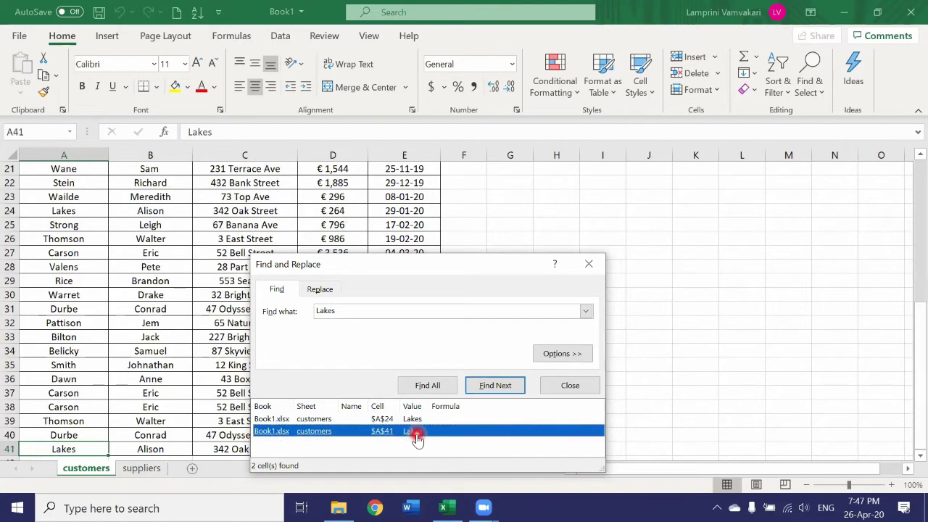
{"action": "left_click", "coordinate": [388, 420]}
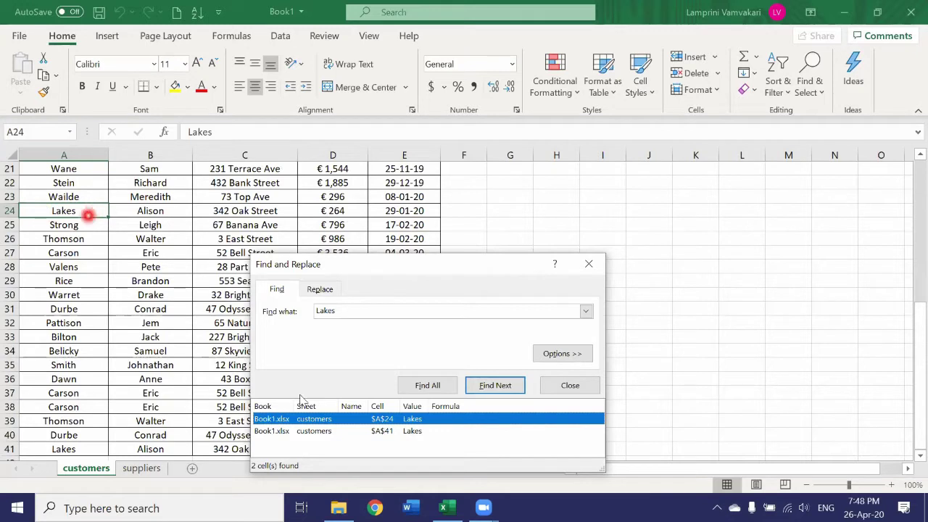
{"action": "left_click", "coordinate": [319, 432]}
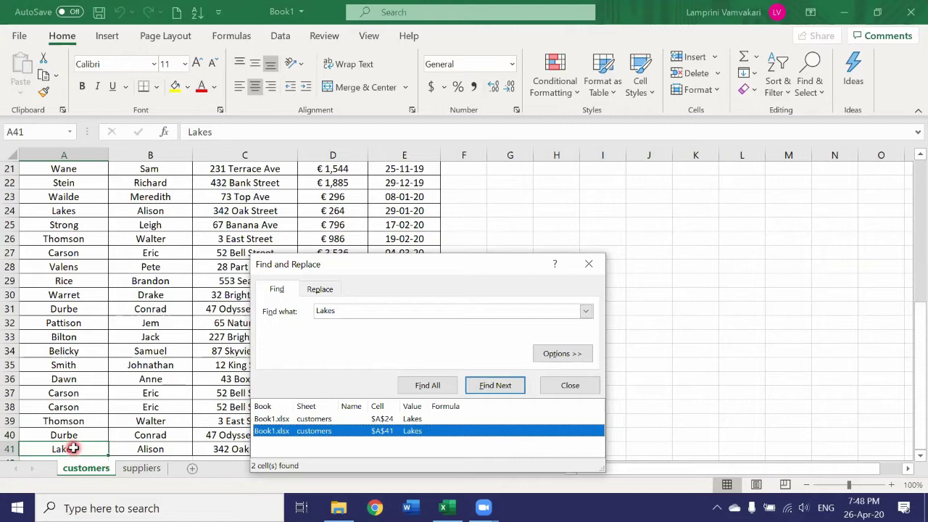
{"action": "left_click", "coordinate": [584, 385]}
{"action": "left_click", "coordinate": [586, 391]}
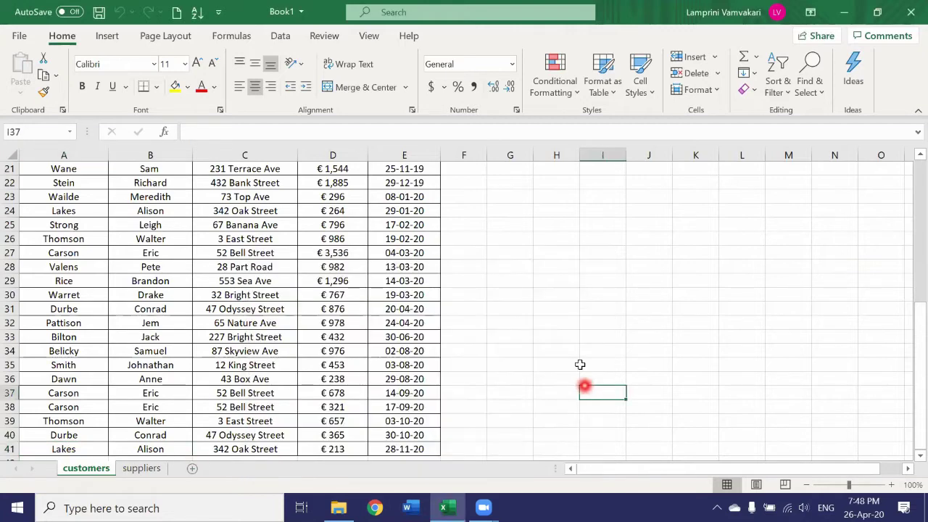
- Find all cells on the customers sheet containing the customer surname that is held in A29
{"action": "scroll", "coordinate": [558, 347], "scroll_direction": "up", "scroll_amount": 7}
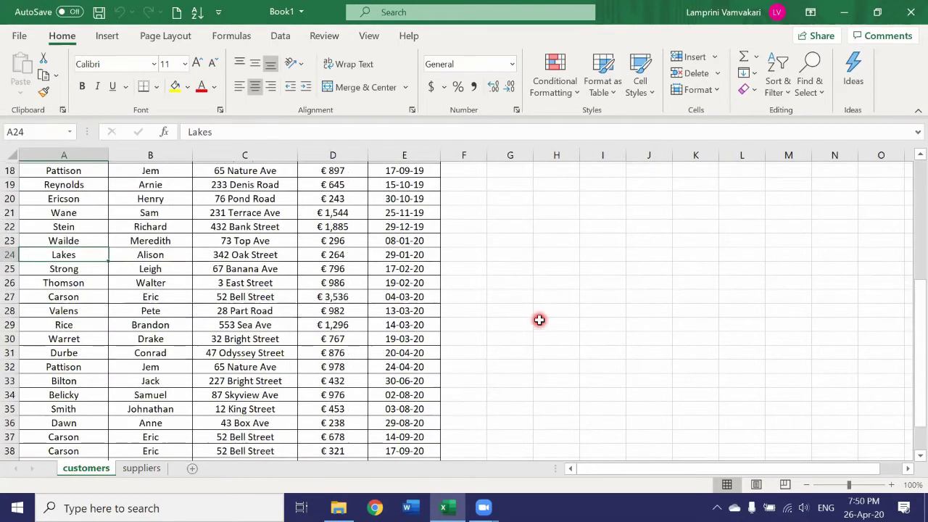
{"action": "scroll", "coordinate": [540, 319], "scroll_direction": "down", "scroll_amount": 2}
{"action": "scroll", "coordinate": [539, 319], "scroll_direction": "up", "scroll_amount": 1}
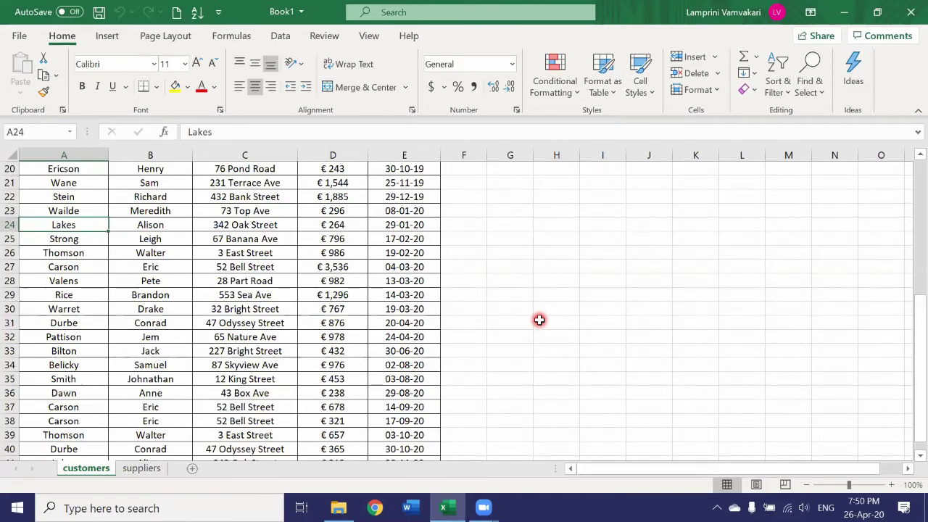
{"action": "scroll", "coordinate": [539, 319], "scroll_direction": "up", "scroll_amount": 1}
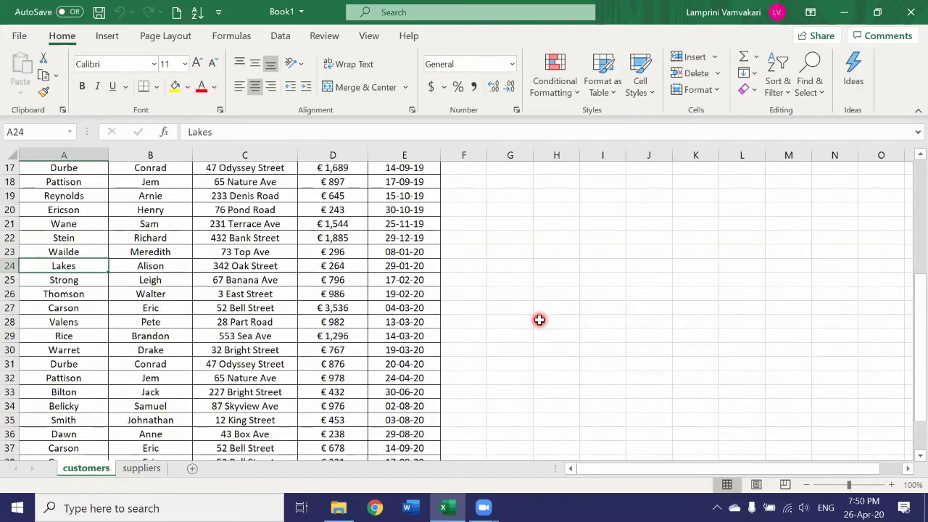
{"action": "scroll", "coordinate": [540, 319], "scroll_direction": "up", "scroll_amount": 5}
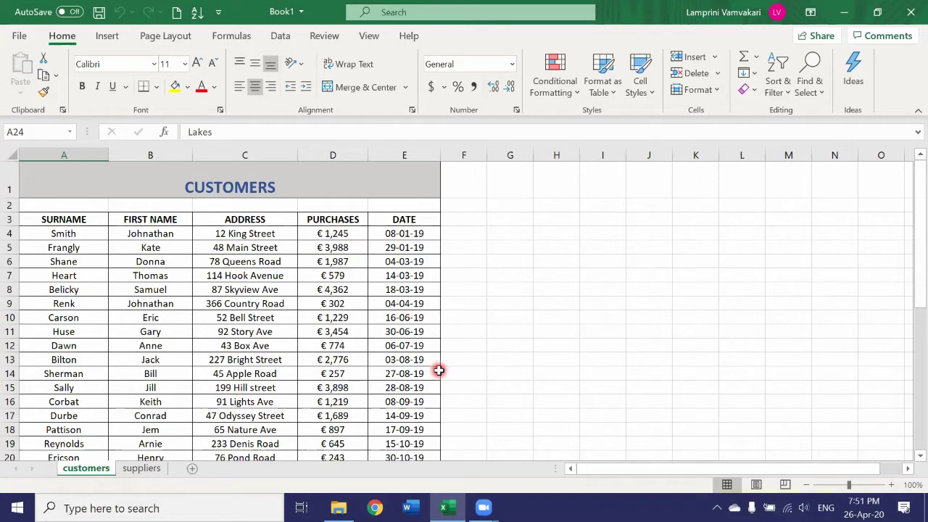
{"action": "key", "text": "ctrl+f"}
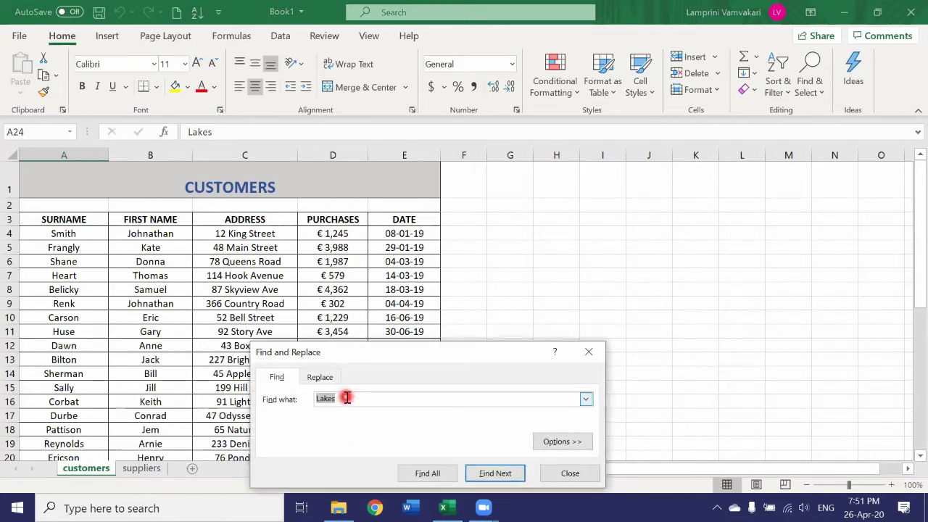
{"action": "type", "text": "Rice"}
{"action": "left_click", "coordinate": [427, 473]}
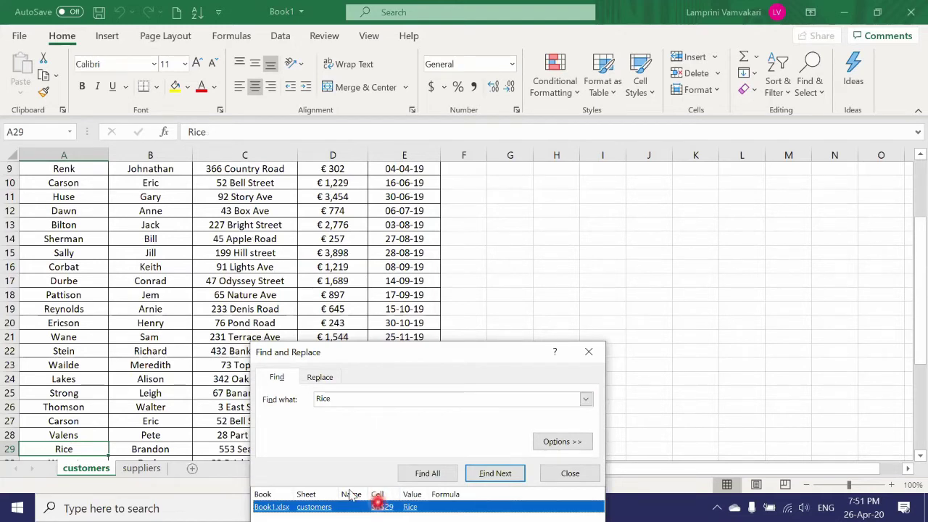
- Replace the customer surname in A29 with its variant spelled with "y" instead of "i", and close the Find and Replace dialog
{"action": "left_click", "coordinate": [320, 378]}
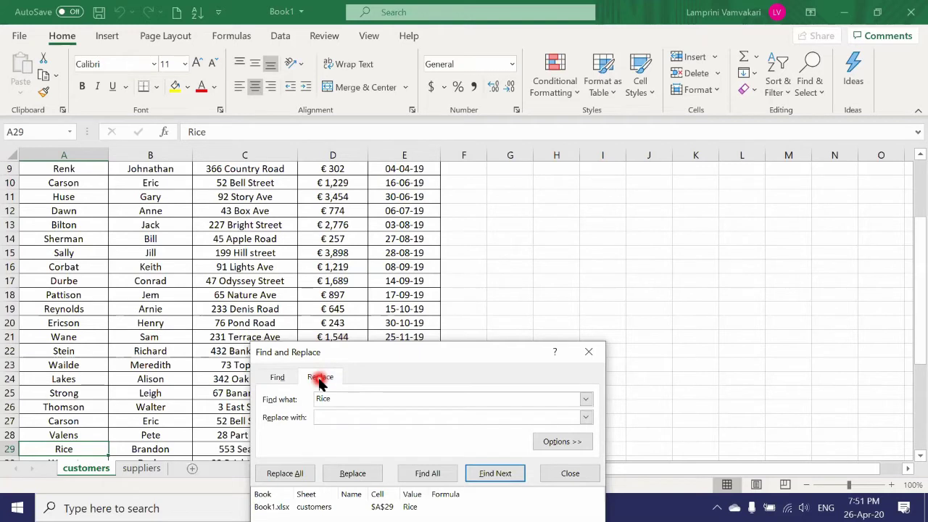
{"action": "left_click", "coordinate": [327, 417]}
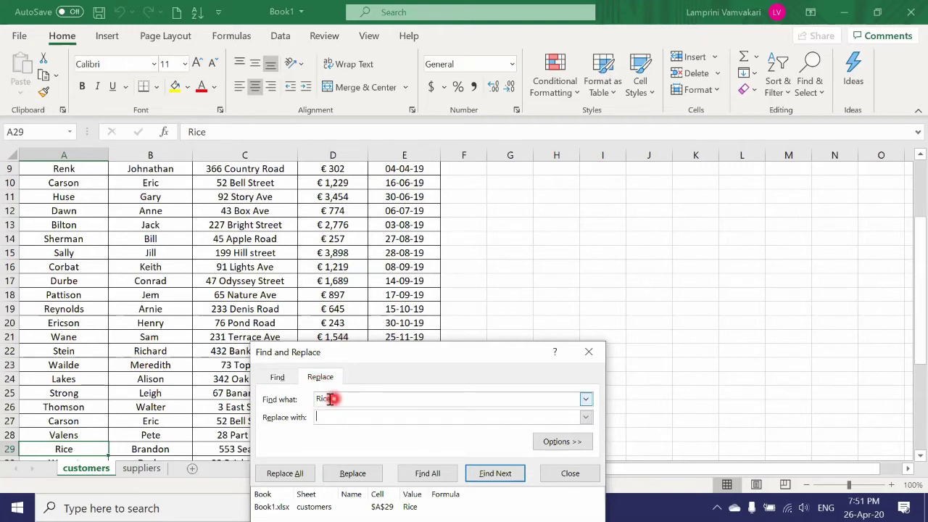
{"action": "type", "text": "Ryce"}
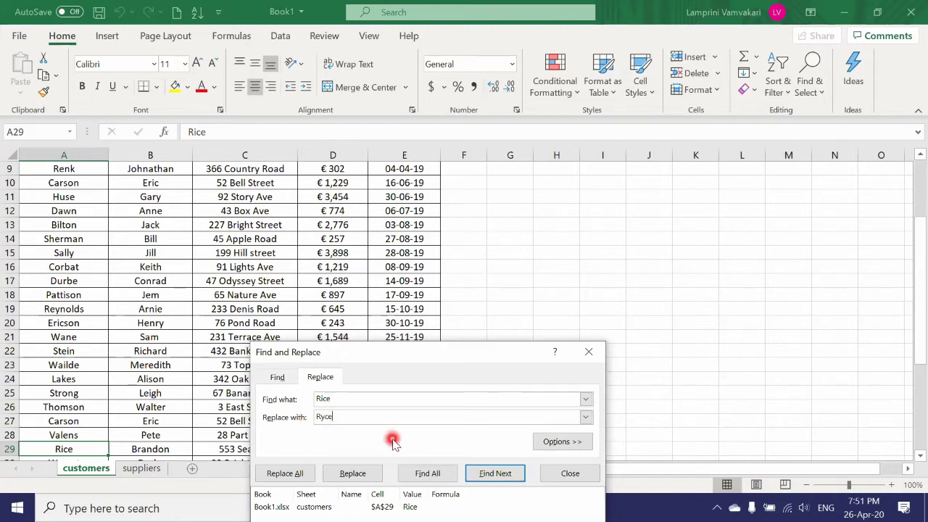
{"action": "left_click", "coordinate": [342, 476]}
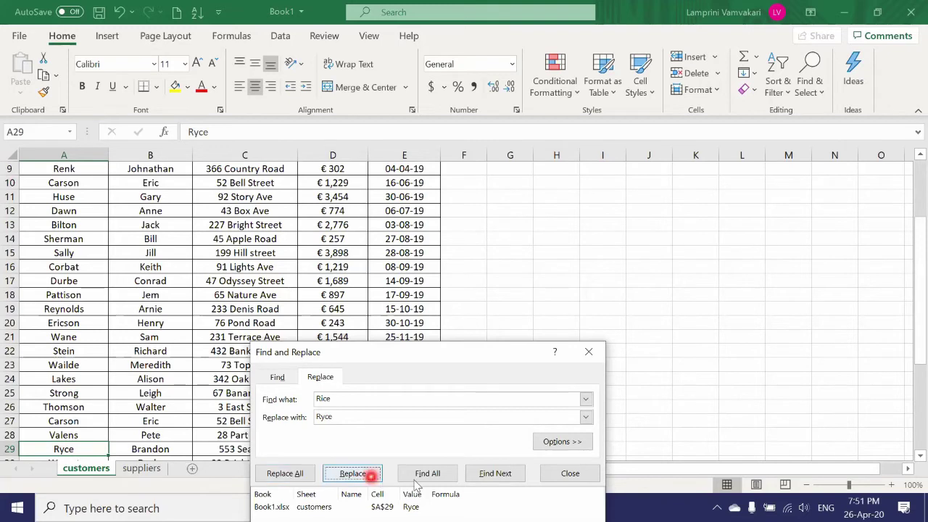
{"action": "left_click", "coordinate": [570, 475]}
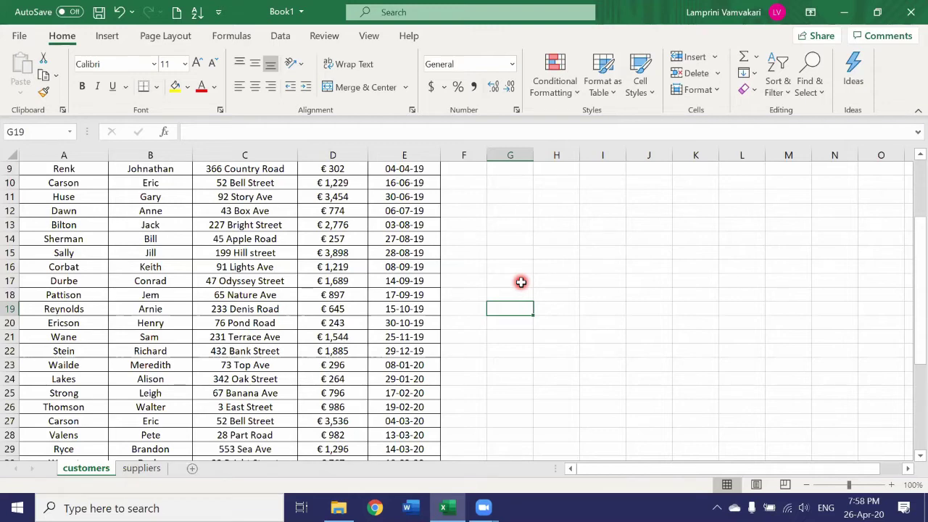
- Find all cells on the customers sheet matching the wildcard pattern R??e, and look through the list of matches
{"action": "key", "text": "ctrl+f"}
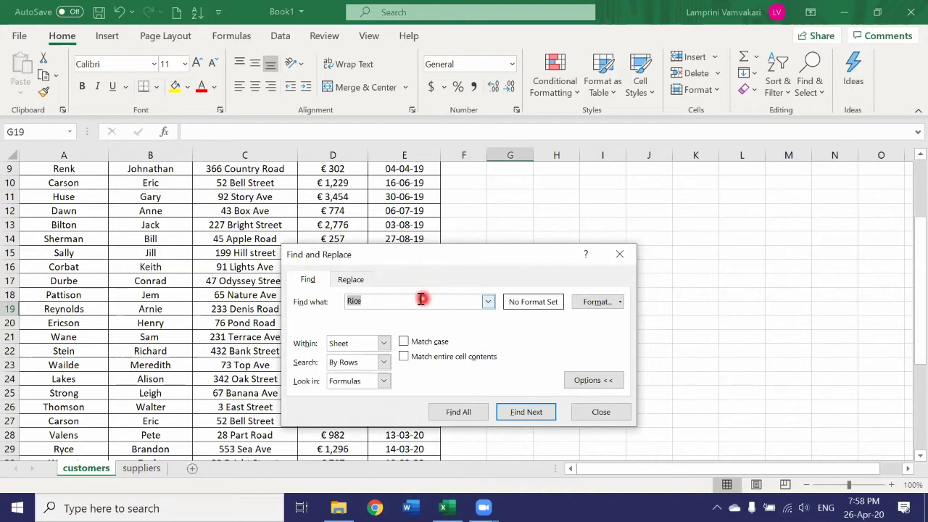
{"action": "left_click", "coordinate": [351, 301]}
{"action": "left_click_drag", "start_coordinate": [351, 302], "coordinate": [373, 301]}
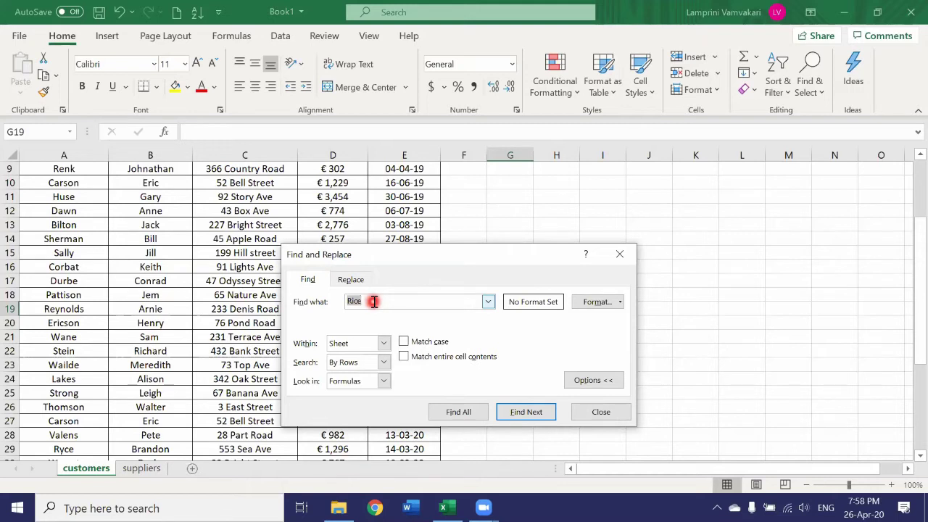
{"action": "key", "text": "BackSpace"}
{"action": "type", "text": "R"}
{"action": "type", "text": "?"}
{"action": "type", "text": "?"}
{"action": "type", "text": "e"}
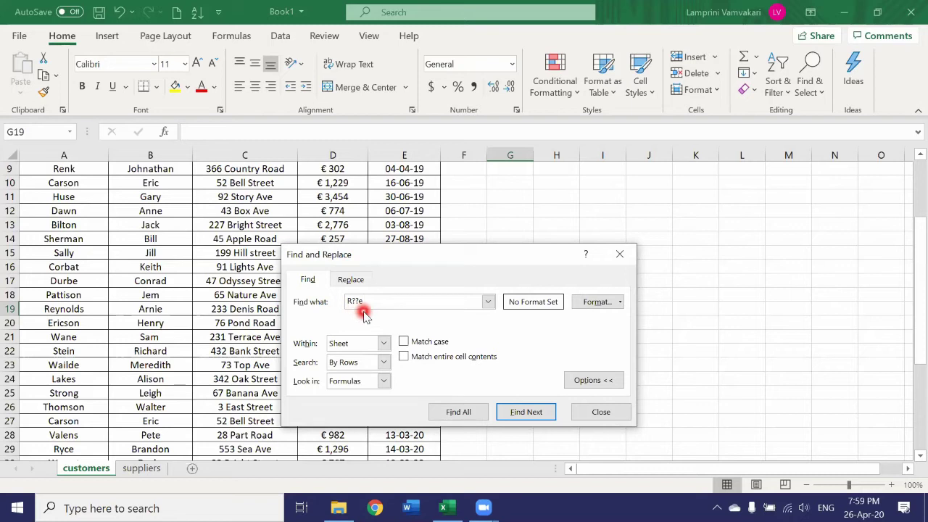
{"action": "left_click", "coordinate": [455, 412]}
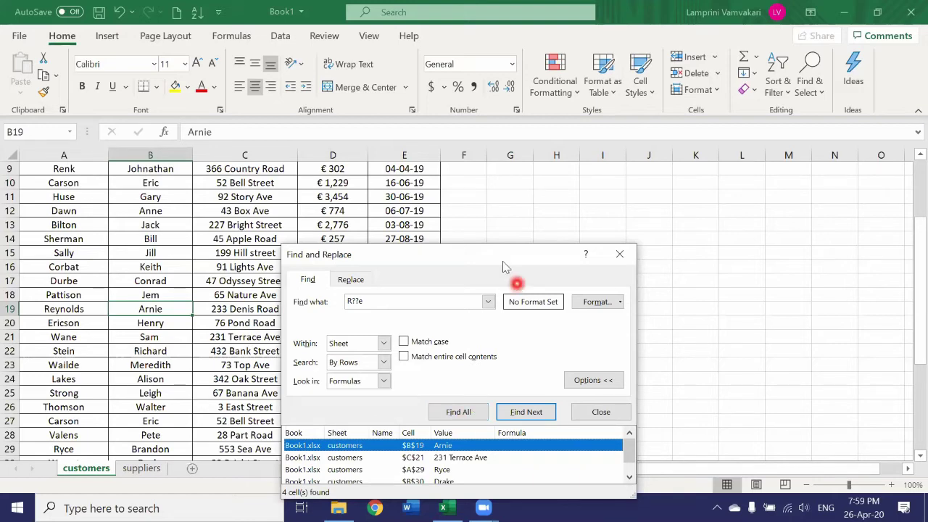
{"action": "left_click_drag", "start_coordinate": [503, 264], "coordinate": [495, 208]}
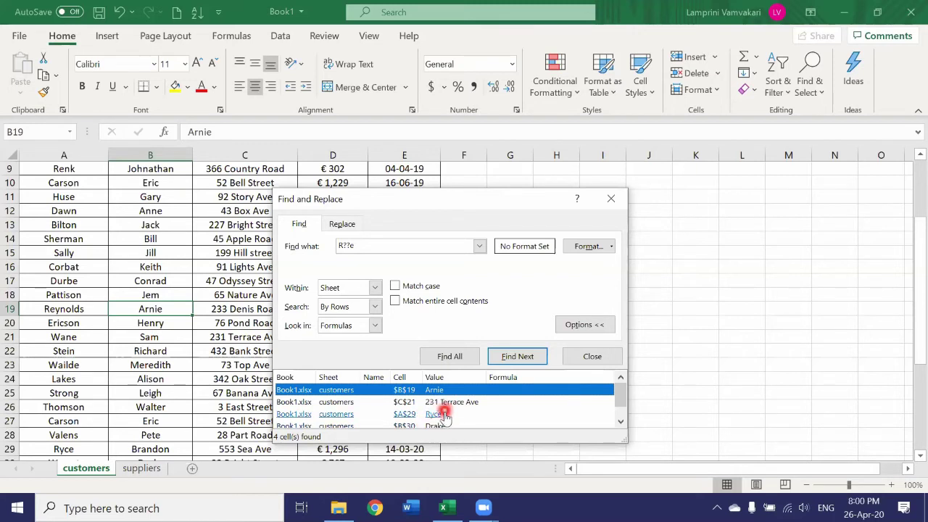
{"action": "scroll", "coordinate": [435, 410], "scroll_direction": "down", "scroll_amount": 1}
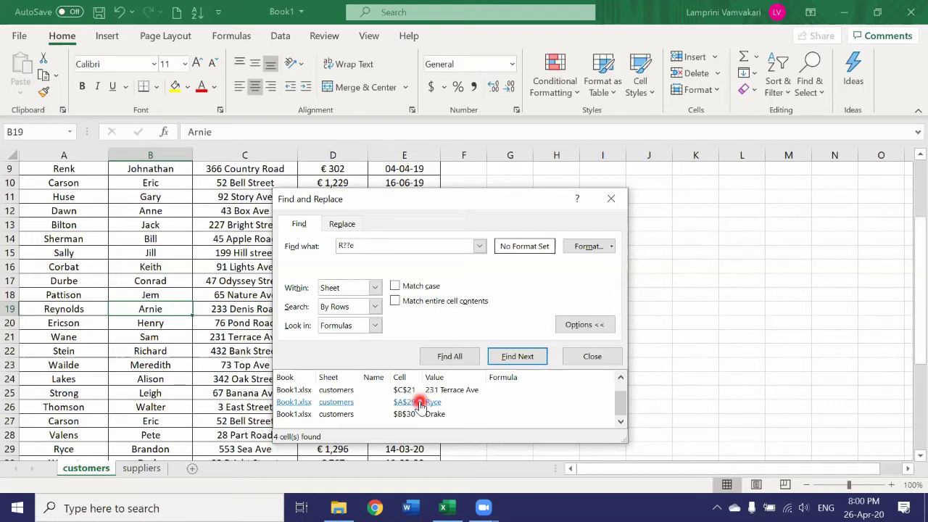
- Find all cells on the customers sheet matching the wildcard pattern R*e, and look through the whole list of matches
{"action": "left_click_drag", "start_coordinate": [405, 246], "coordinate": [346, 255]}
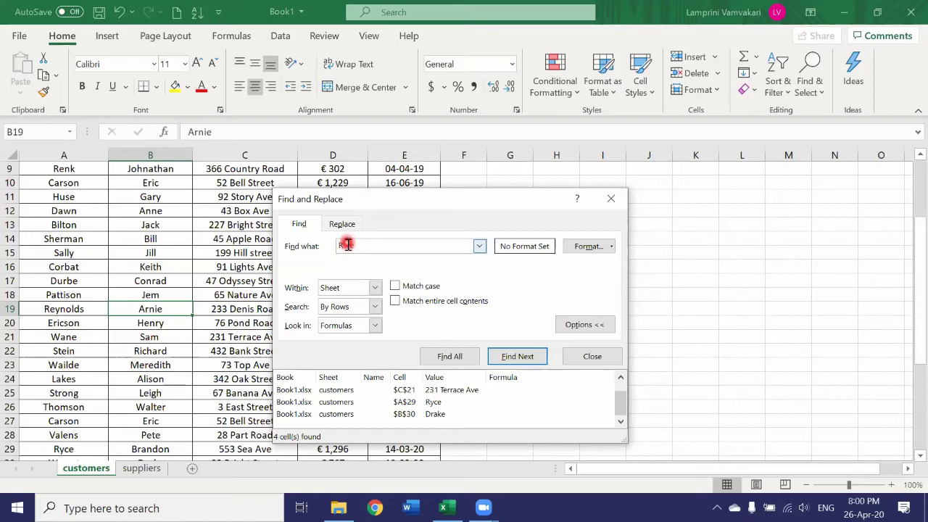
{"action": "double_click", "coordinate": [370, 247]}
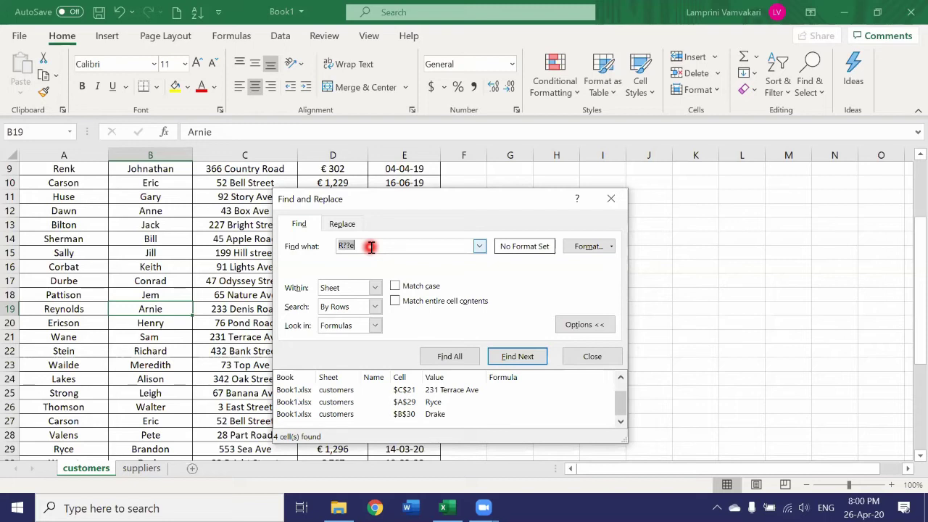
{"action": "type", "text": "R"}
{"action": "type", "text": "*e"}
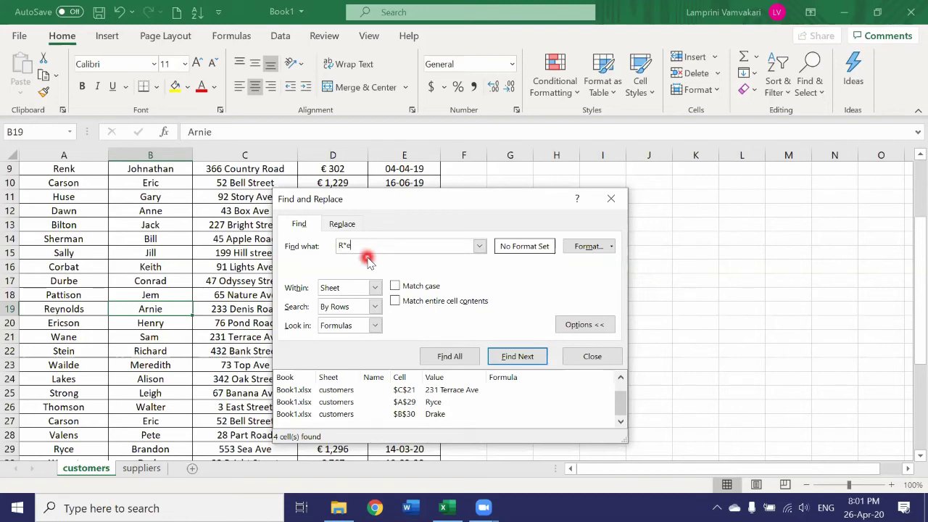
{"action": "left_click", "coordinate": [449, 356]}
{"action": "left_click", "coordinate": [473, 381]}
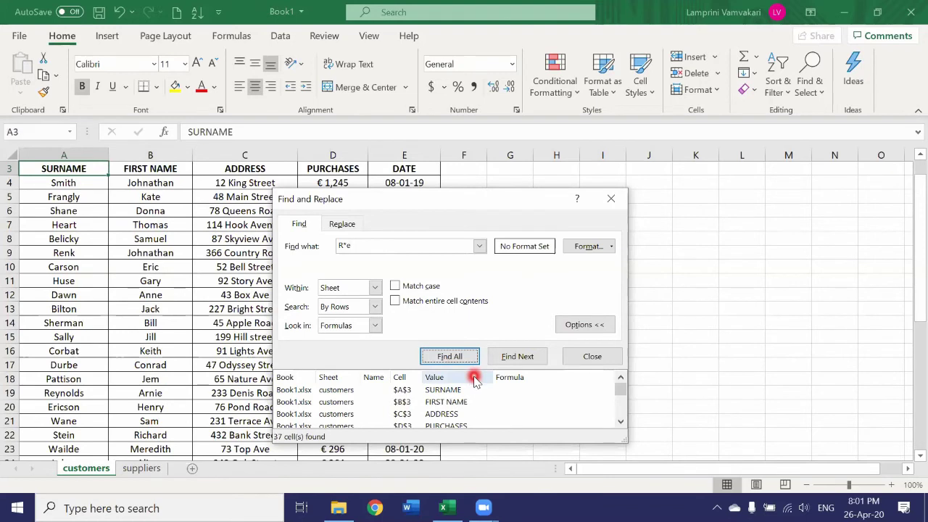
{"action": "scroll", "coordinate": [475, 403], "scroll_direction": "down", "scroll_amount": 5}
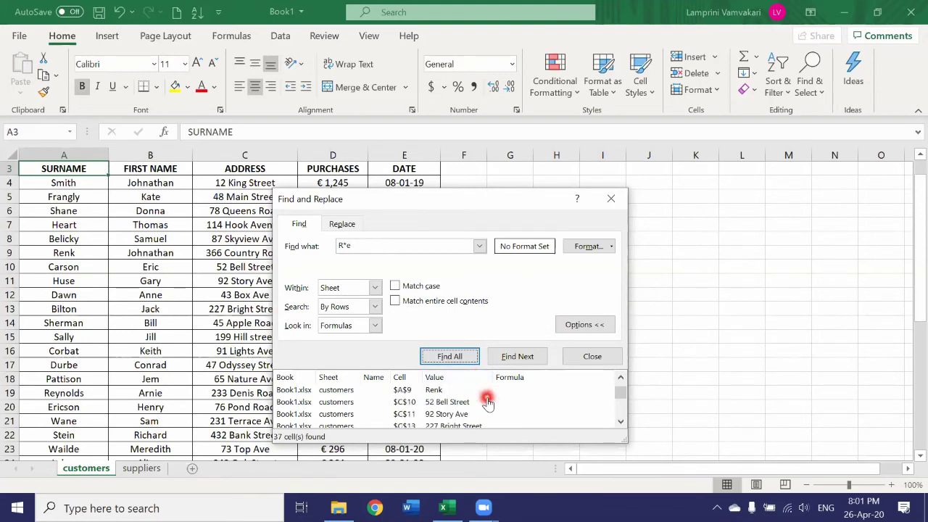
{"action": "scroll", "coordinate": [487, 402], "scroll_direction": "down", "scroll_amount": 2}
{"action": "scroll", "coordinate": [487, 402], "scroll_direction": "down", "scroll_amount": 6}
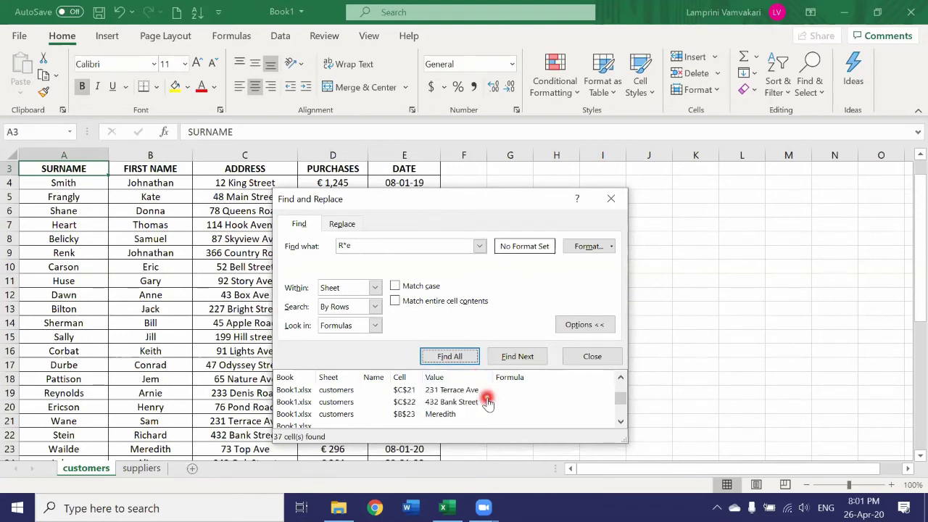
{"action": "scroll", "coordinate": [487, 404], "scroll_direction": "down", "scroll_amount": 4}
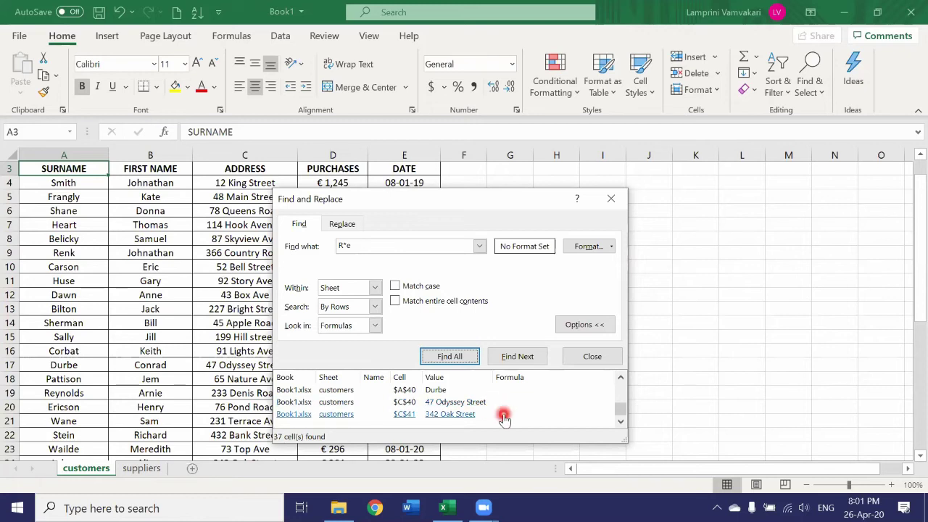
{"action": "scroll", "coordinate": [500, 414], "scroll_direction": "up", "scroll_amount": 6}
- Repeat the R*e search with entire cell contents matched, and close the Find and Replace dialog
{"action": "left_click", "coordinate": [453, 356]}
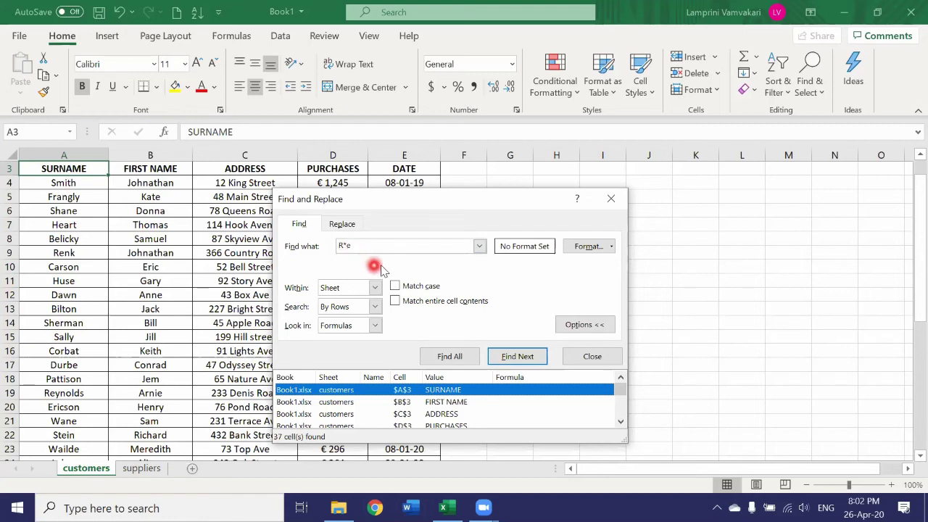
{"action": "left_click", "coordinate": [394, 302]}
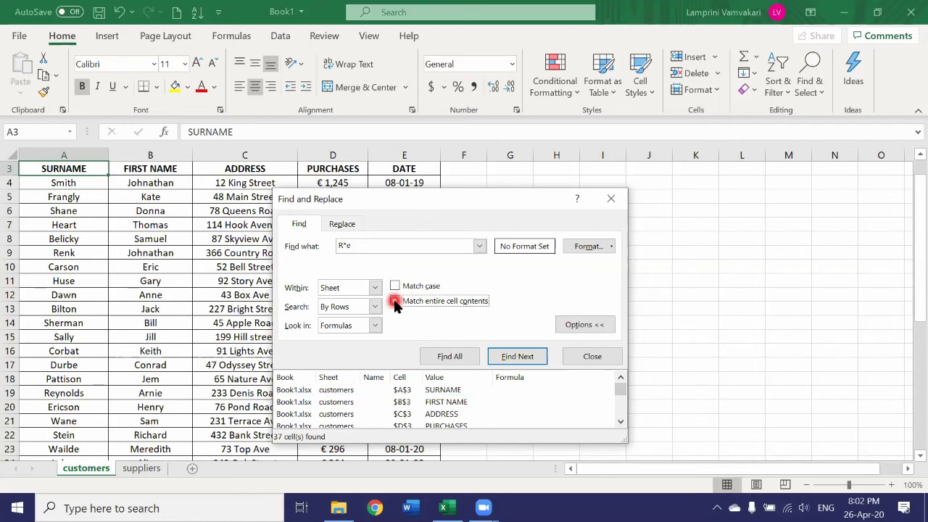
{"action": "left_click", "coordinate": [459, 358]}
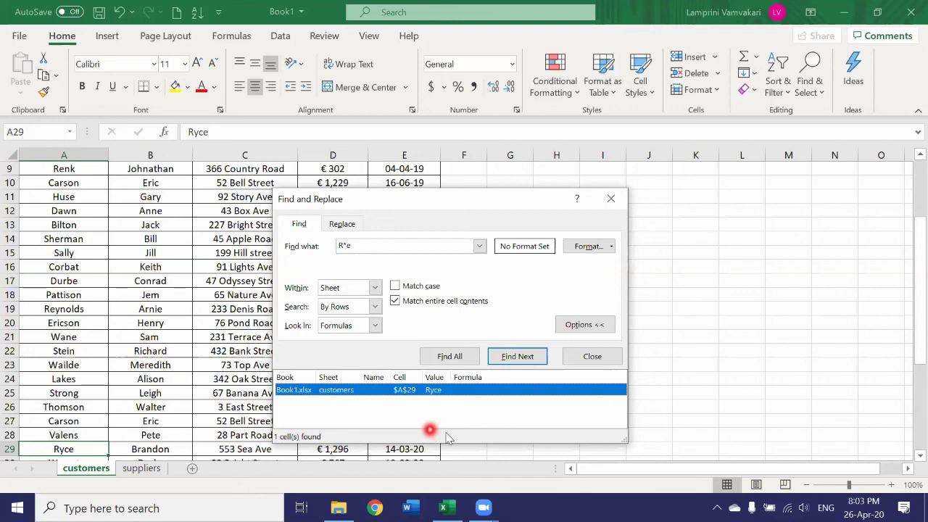
{"action": "left_click", "coordinate": [611, 199]}
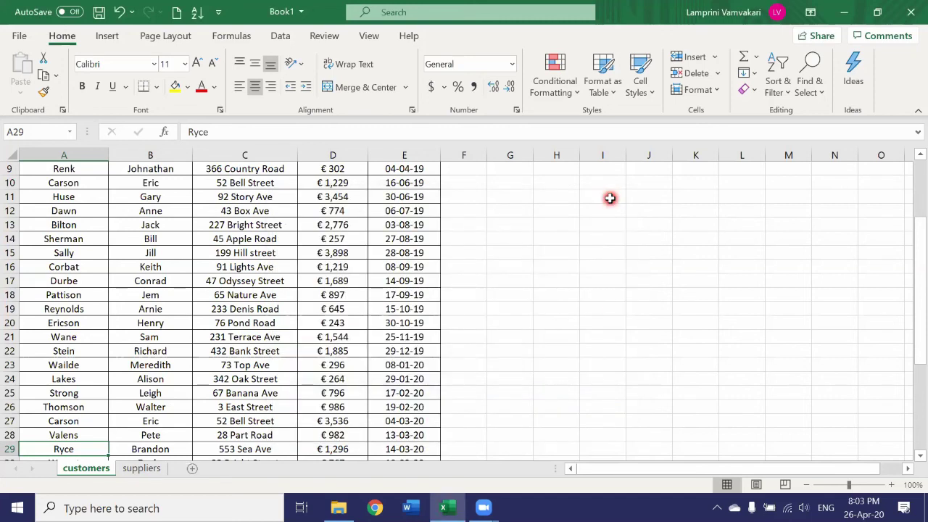